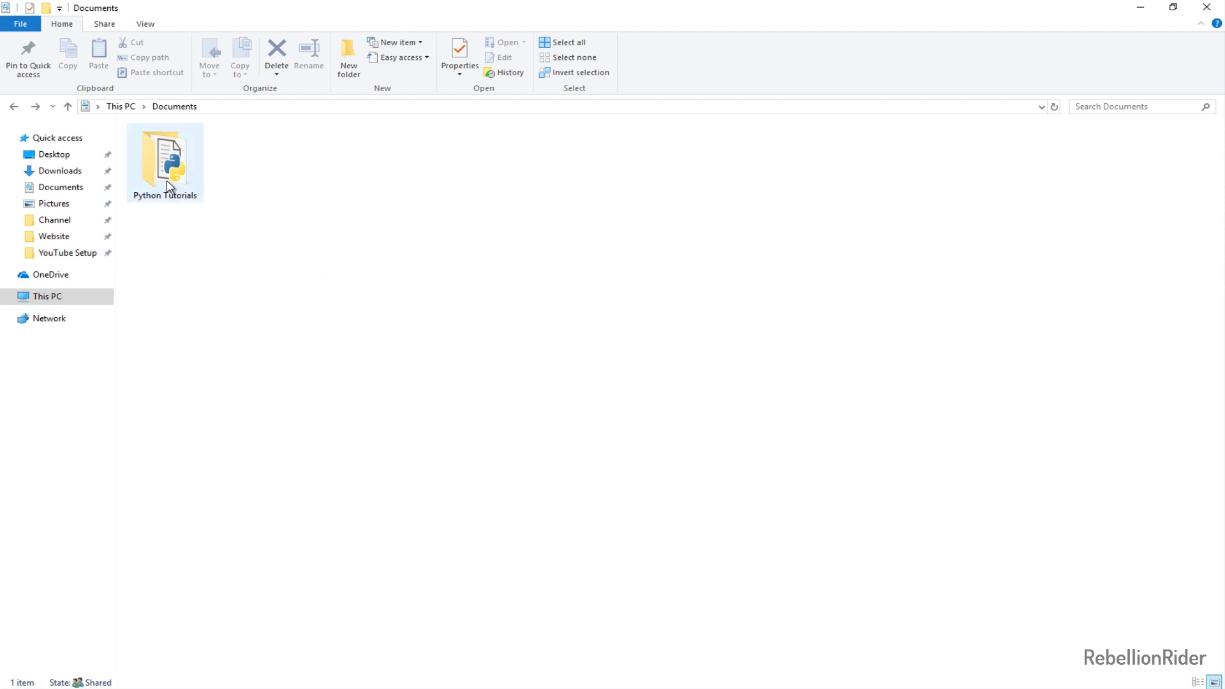
# - Open the Python Tutorials folder in Documents so Tut3.py is listed
pyautogui.doubleClick(168, 188)
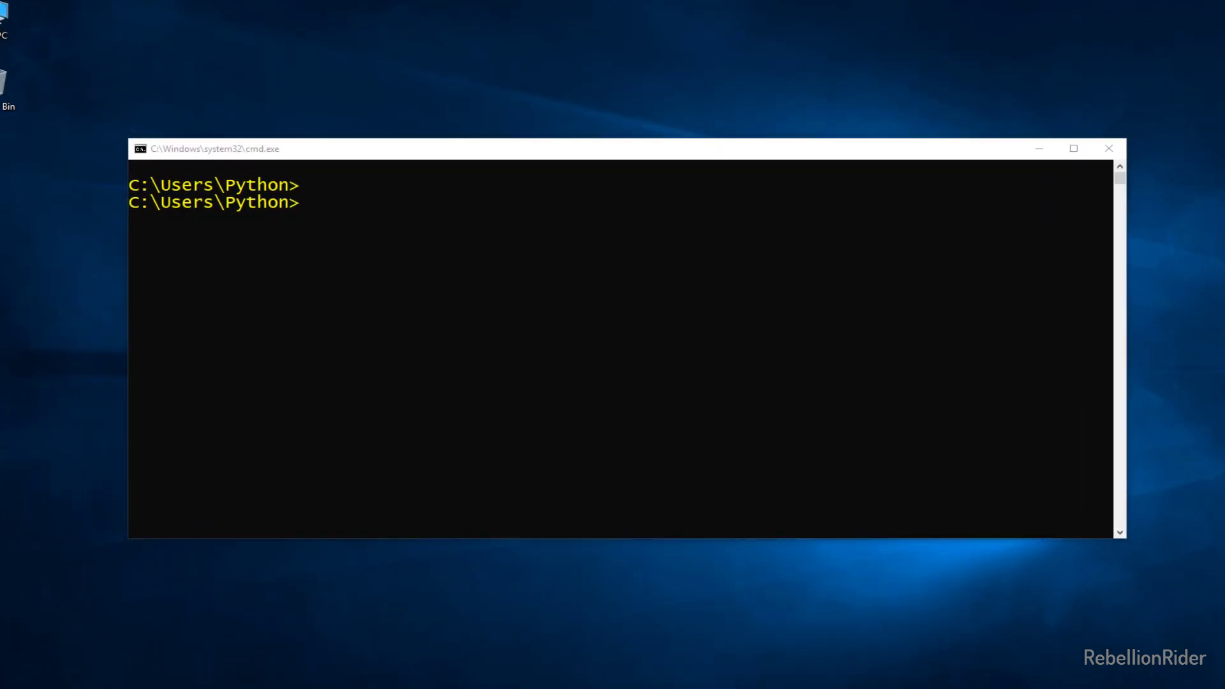
pyautogui.write('CD Documents')
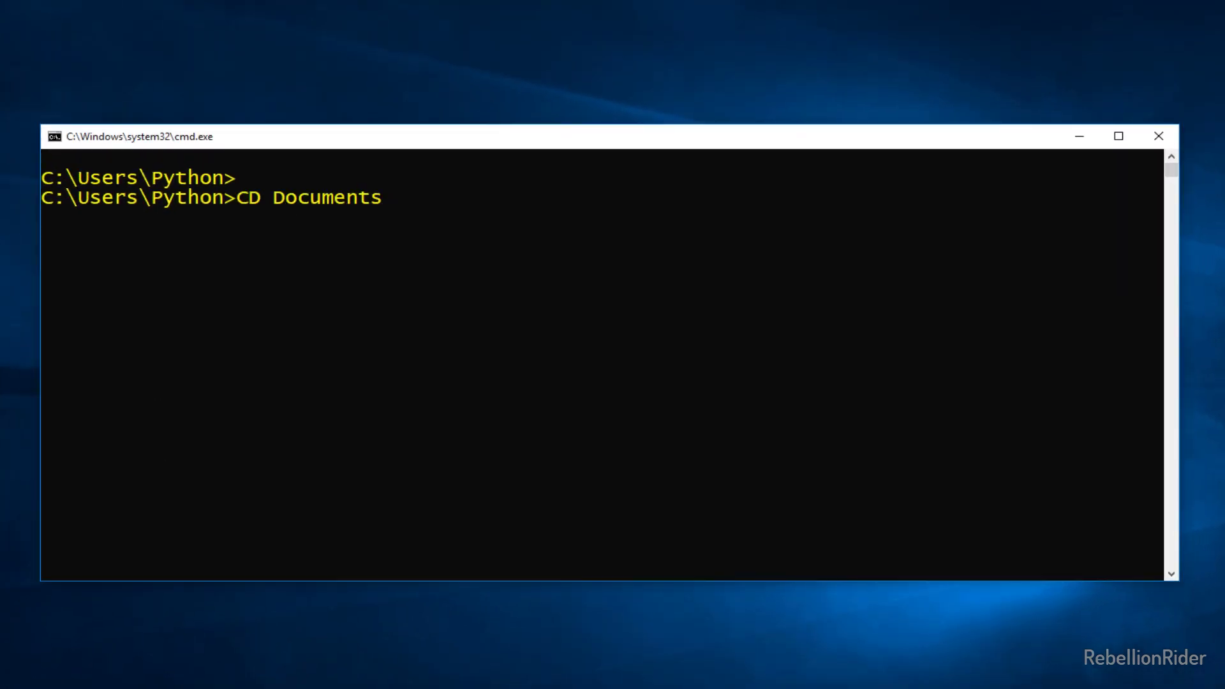
pyautogui.write('\\Python Tutorials')
# - Change the current directory to Documents\Python Tutorials with CD
pyautogui.press('Return')
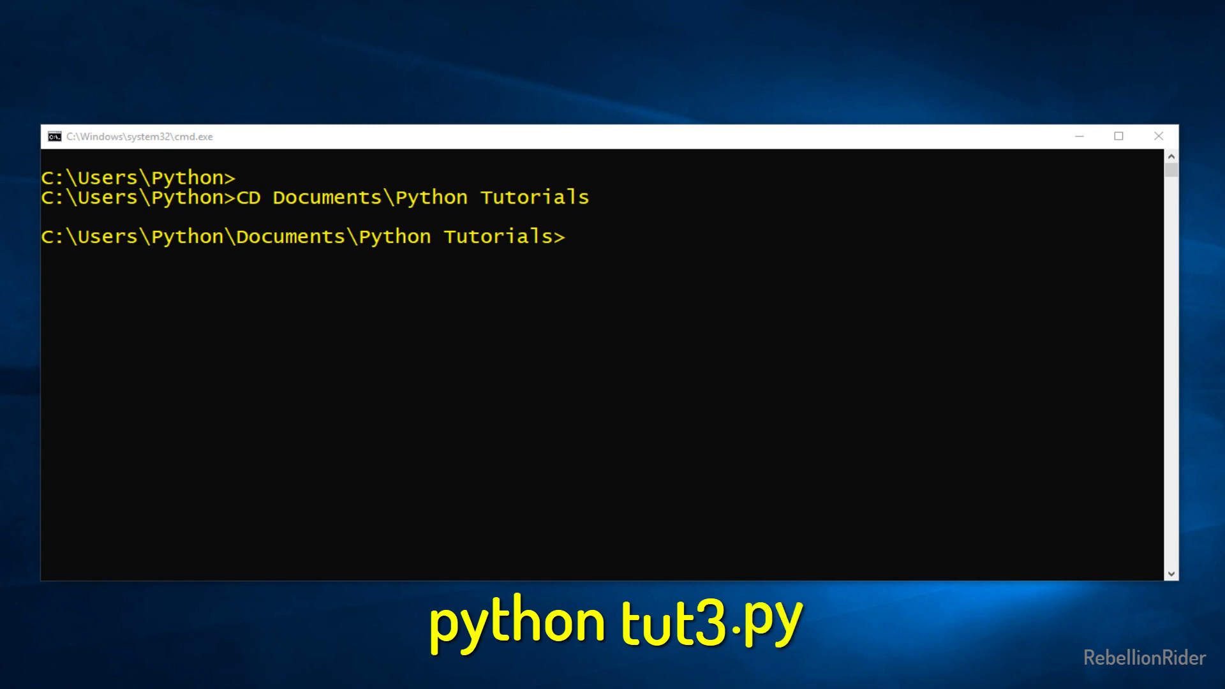
pyautogui.write('python t')
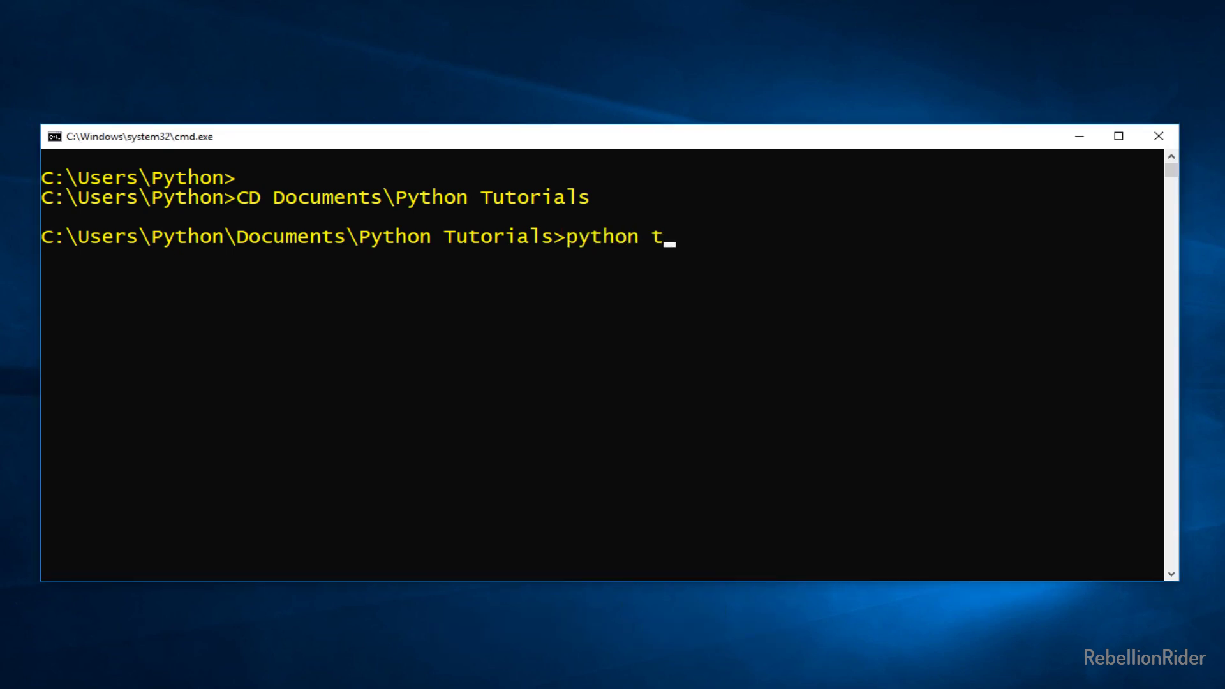
pyautogui.write('ut3.py')
# - Run python tut3.py from its folder, printing Python version 3.7.1
pyautogui.press('Return')
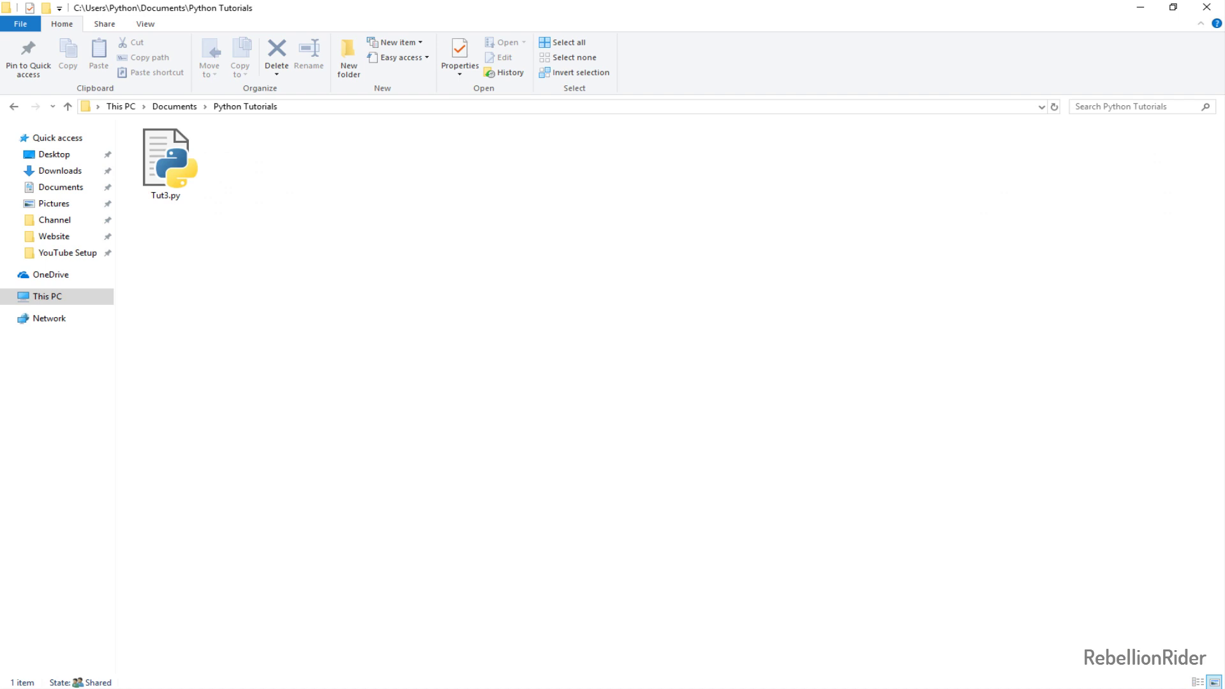
# - Reveal the full path C:\Users\Python\Documents\Python Tutorials in the address bar for copying
pyautogui.click(547, 200)
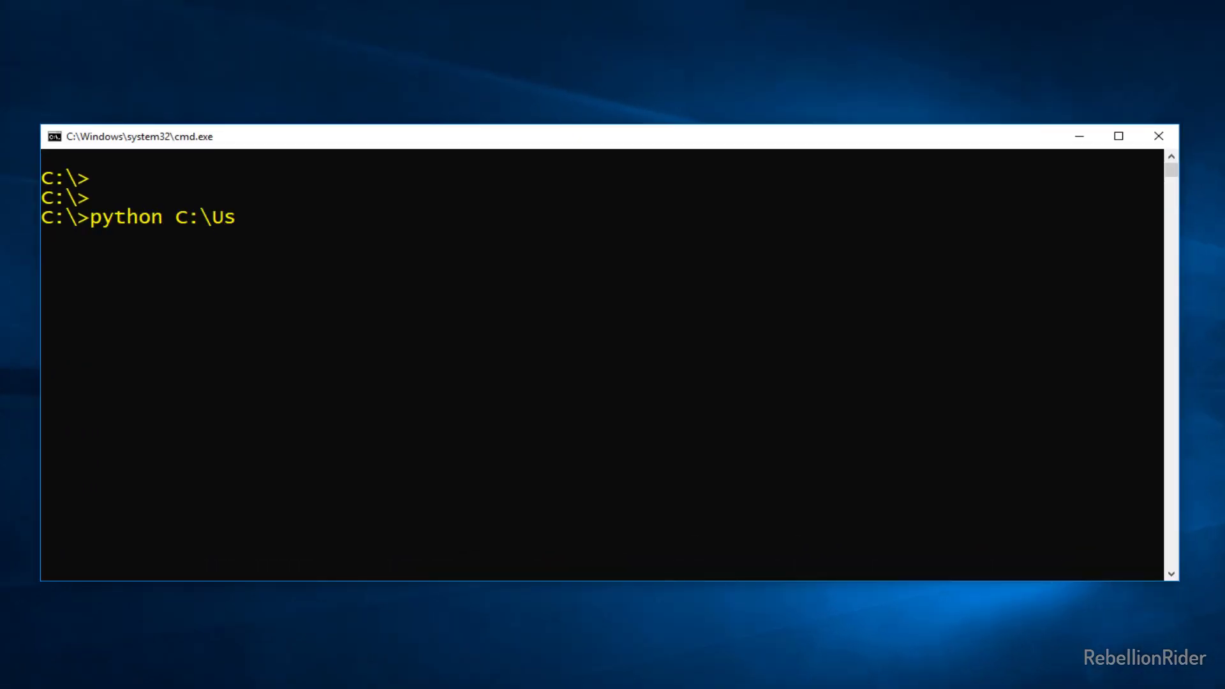
pyautogui.write('ers\\Python\\Docu')
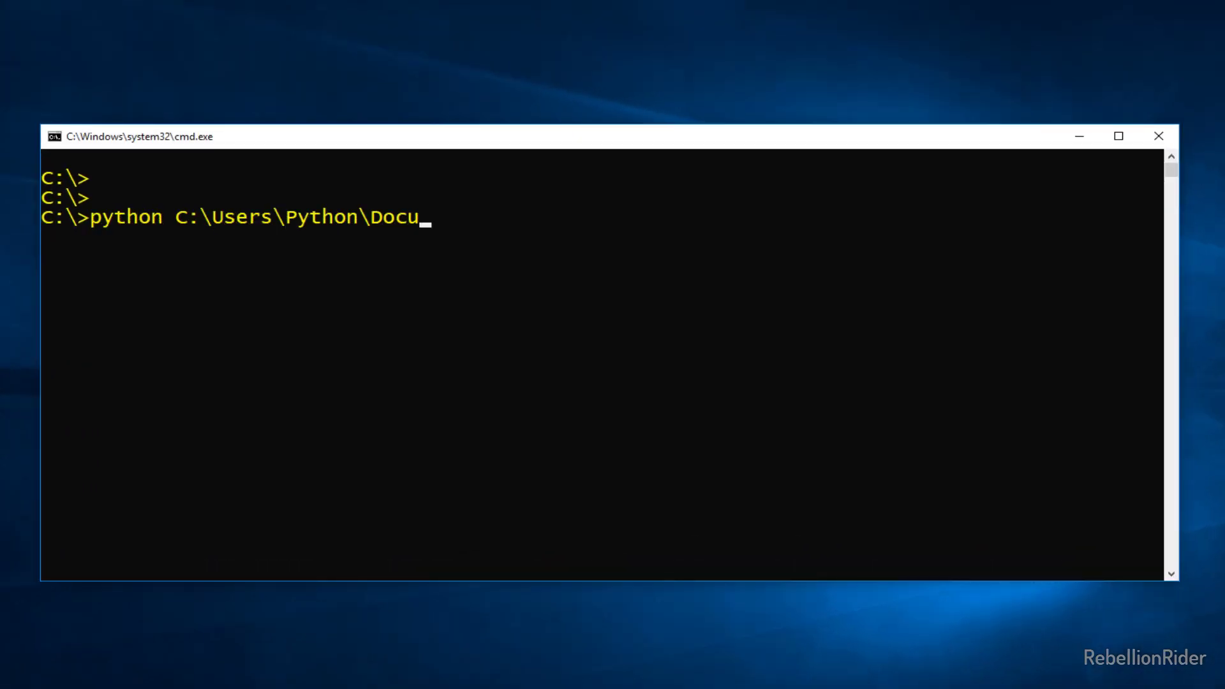
pyautogui.write('ments\\Python Tutor')
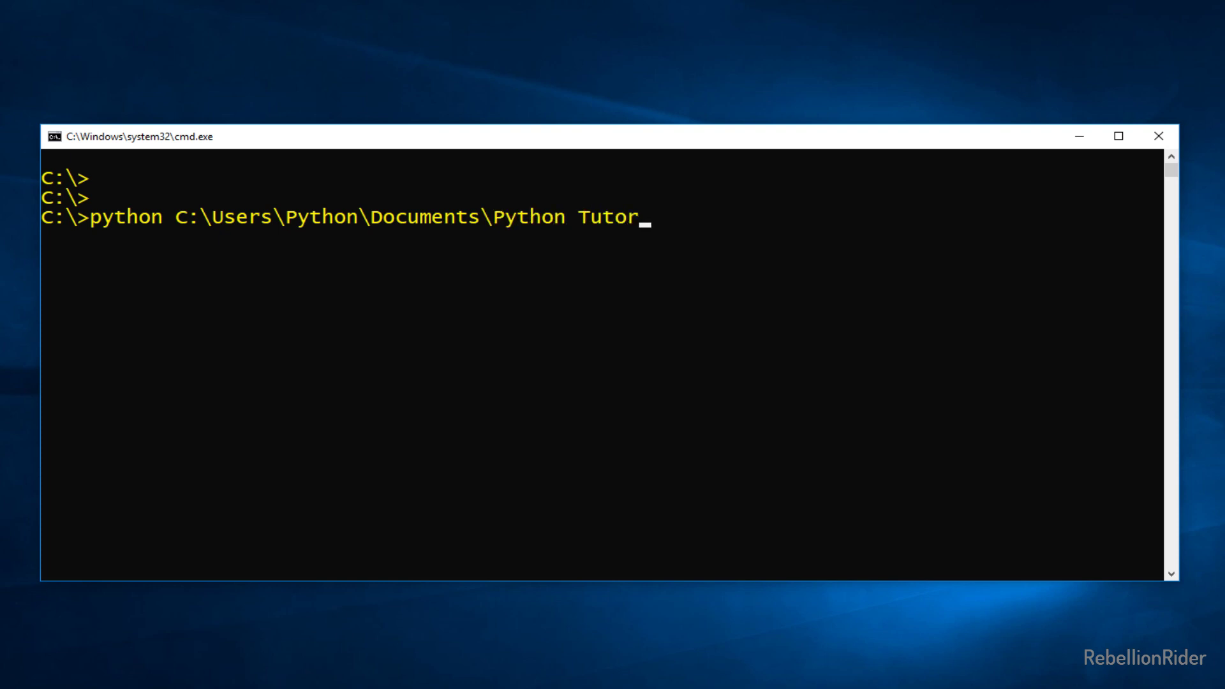
pyautogui.write('ials\tut3.py')
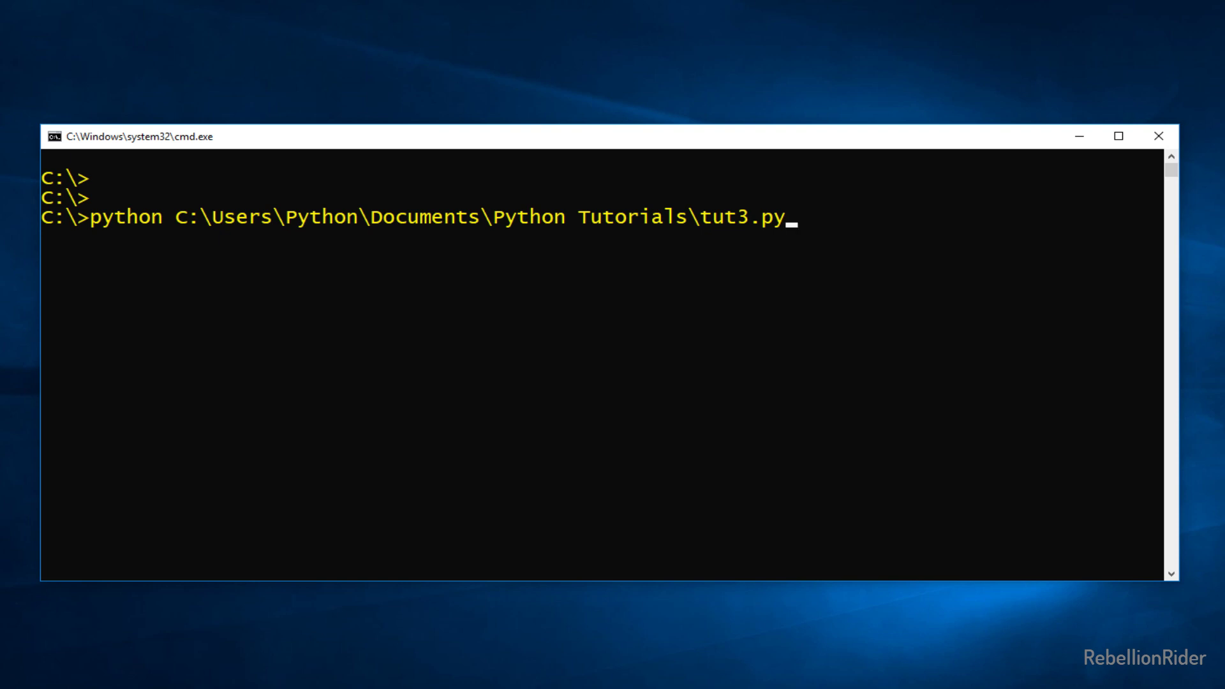
# - Run python "C:\Users\Python\Documents\Python Tutorials\tut3.py" from C:\, printing version 3.7.1
pyautogui.hotkey('ctrl', 'Left')
pyautogui.hotkey('ctrl', 'Left')
pyautogui.write('"')
pyautogui.press('End')
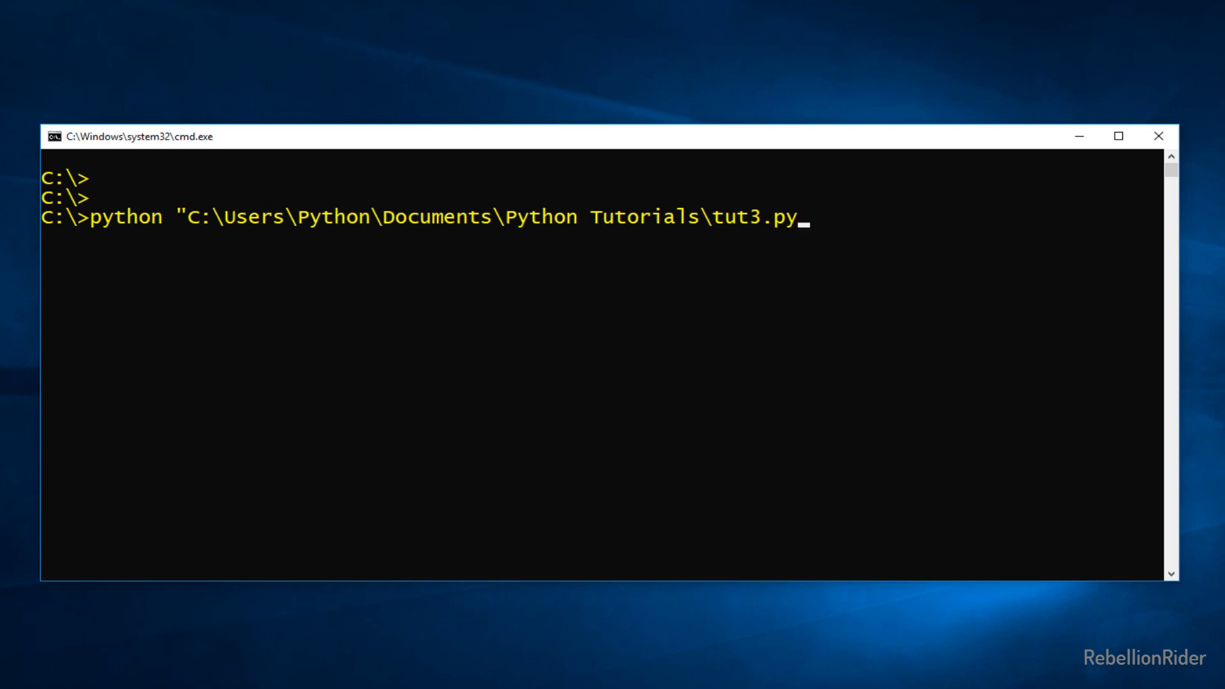
pyautogui.write('"')
pyautogui.press('Return')
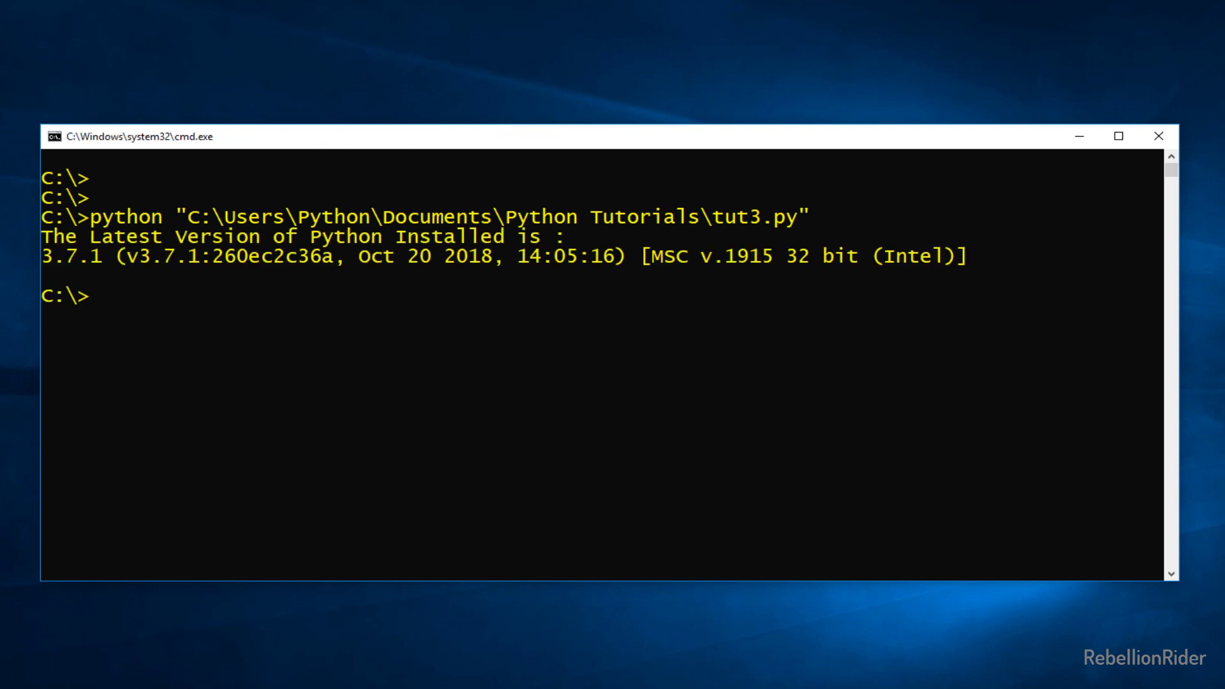